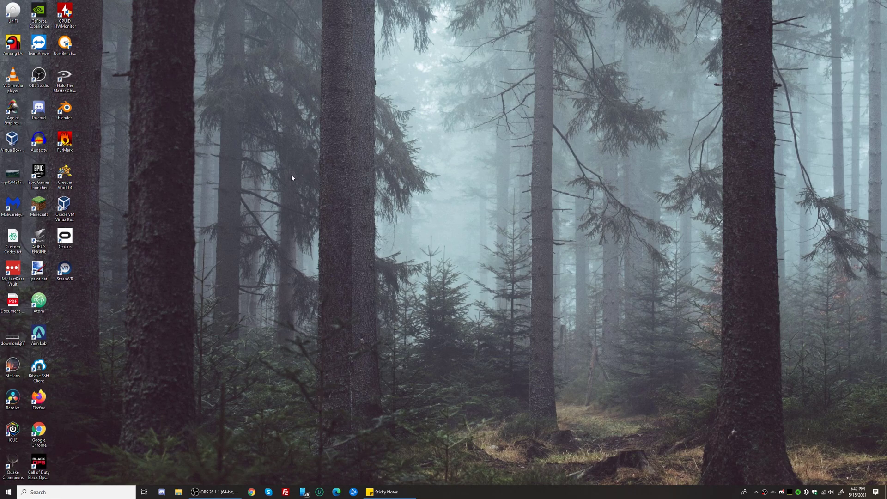
# Add a new folder on the Windows desktop through New > Folder and name it 'Server'.
pyautogui.rightClick(333, 229)
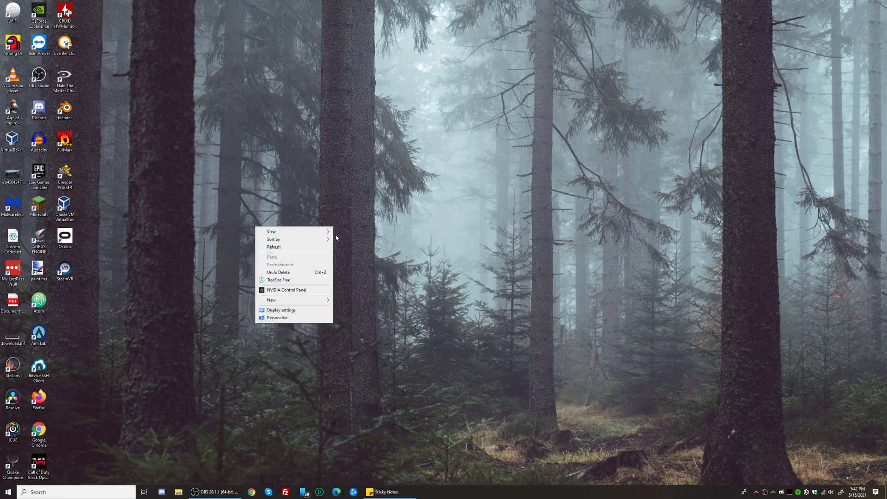
pyautogui.moveTo(312, 302)
pyautogui.click(345, 303)
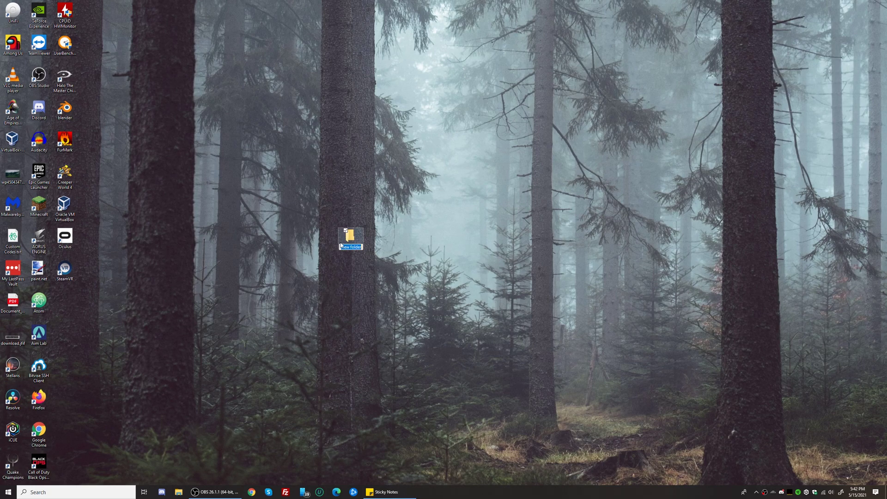
pyautogui.write('Server')
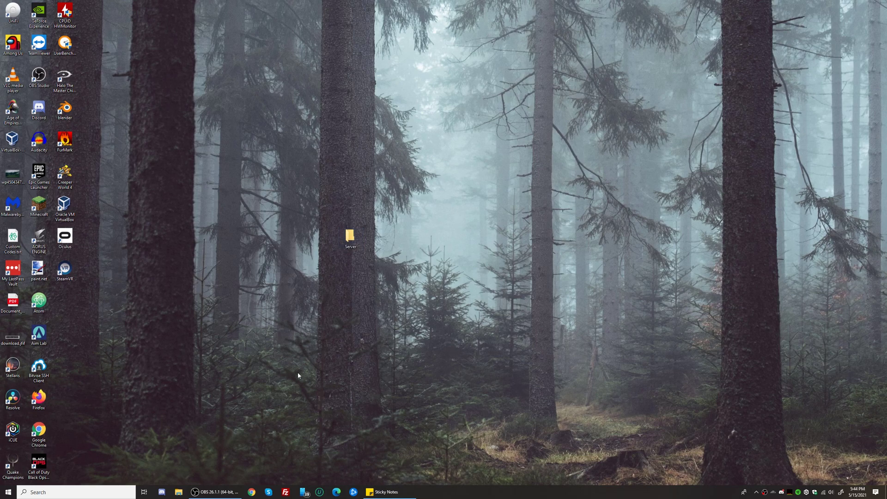
# Open Chrome and go to the fabricmc.net installation (Use) page.
pyautogui.click(252, 492)
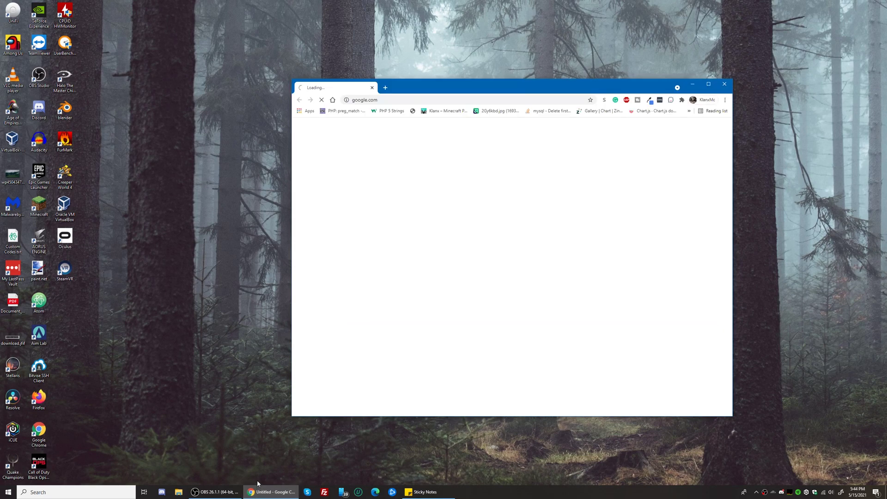
pyautogui.click(409, 101)
pyautogui.write('fabricmc.net')
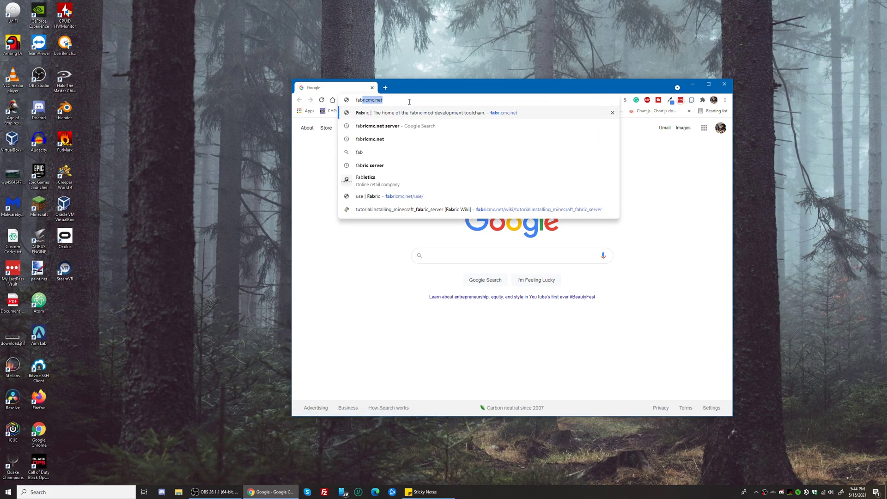
pyautogui.press('Return')
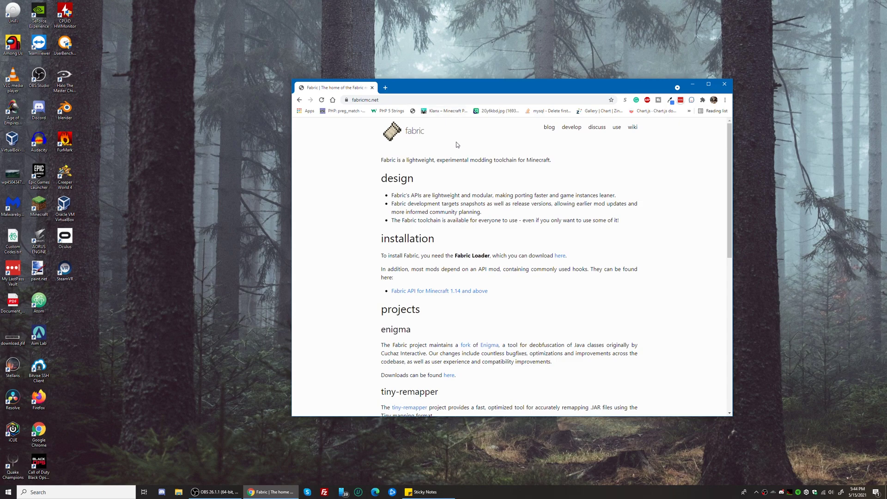
pyautogui.click(617, 132)
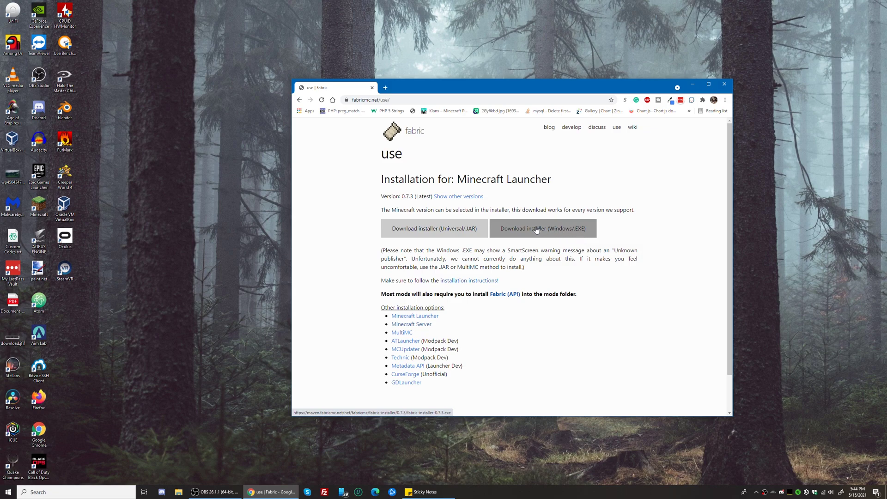
# Download the Windows installer fabric-installer-0.7.3.exe and drag it onto the desktop.
pyautogui.click(552, 228)
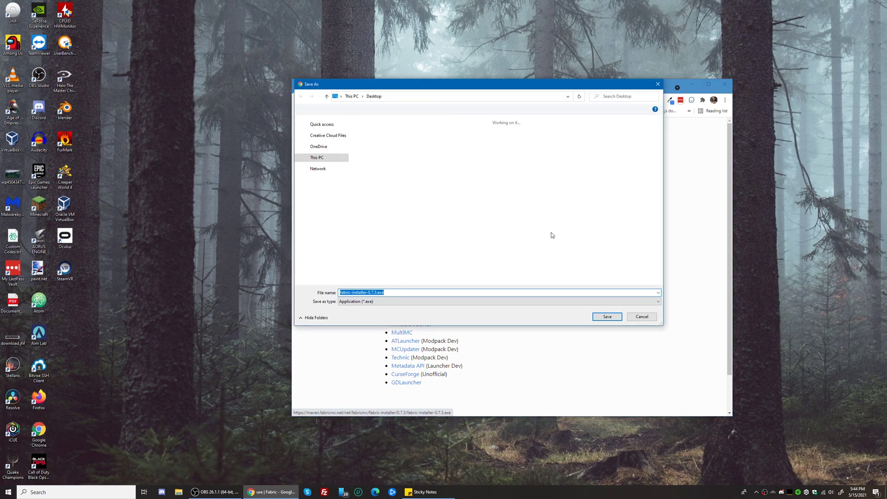
pyautogui.click(607, 318)
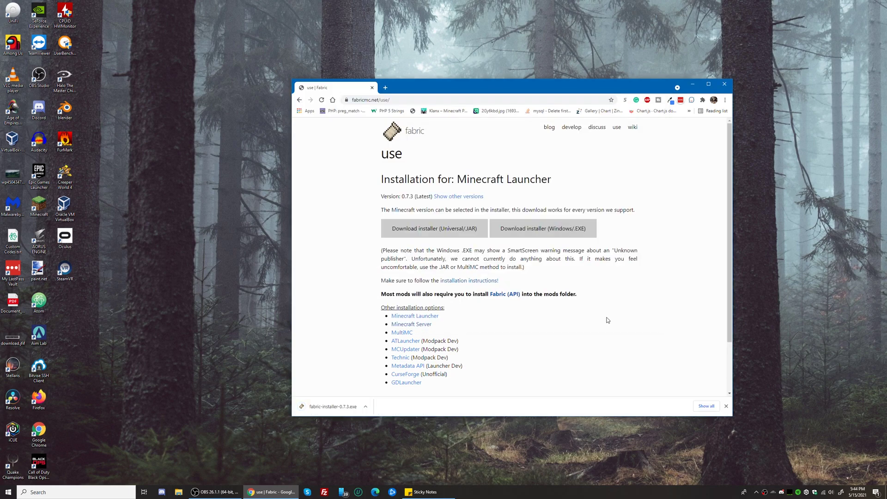
pyautogui.moveTo(354, 410); pyautogui.dragTo(134, 294)
pyautogui.click(64, 304)
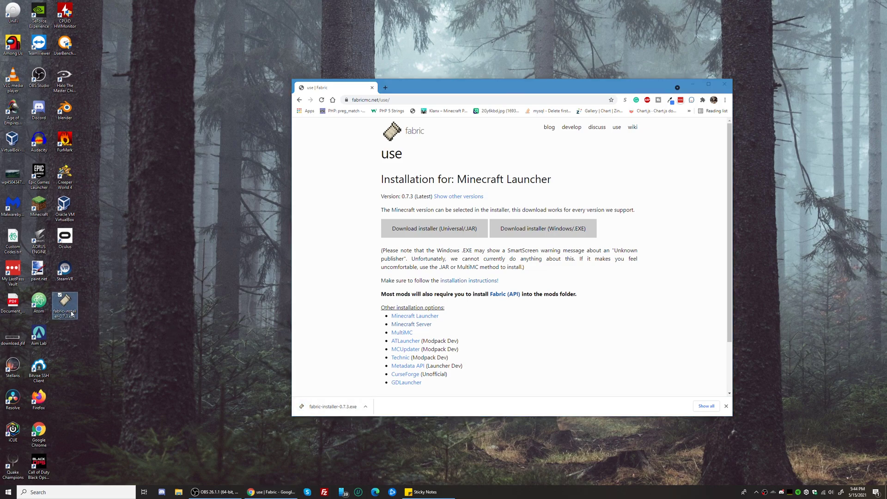
# Launch the Fabric installer and pick a Server install of Minecraft 1.16.5 with loader 0.11.3.
pyautogui.doubleClick(73, 306)
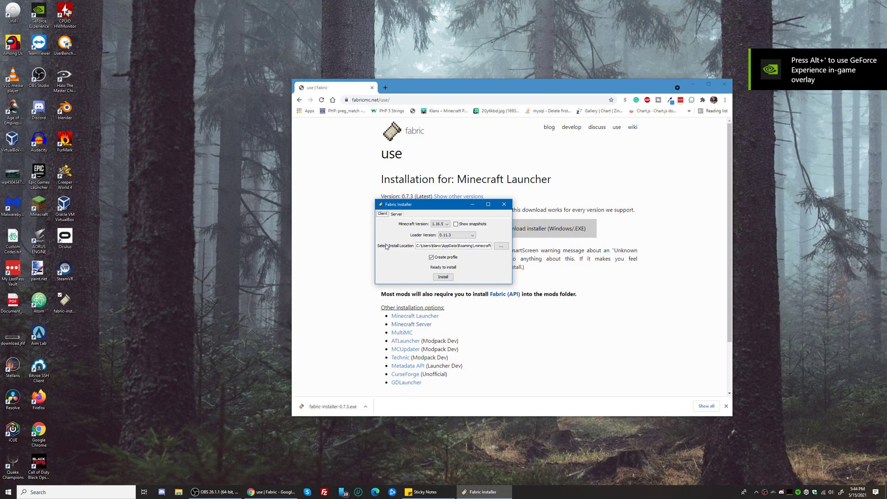
pyautogui.click(396, 215)
pyautogui.click(436, 224)
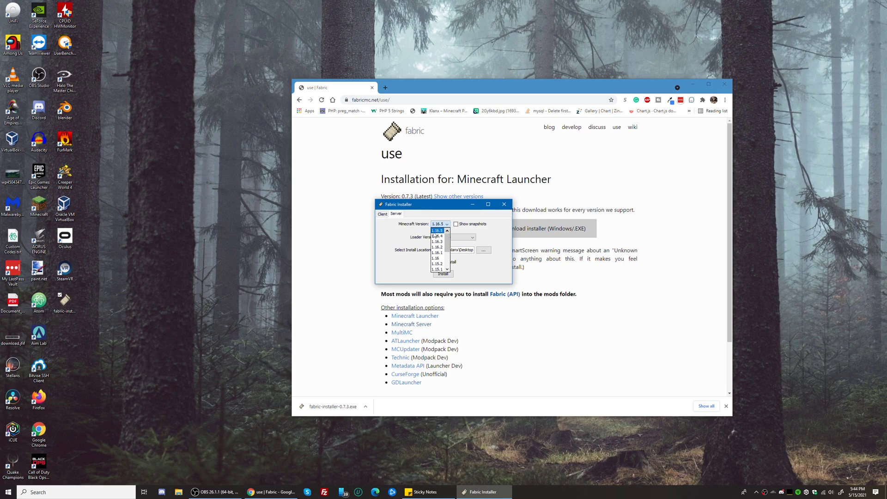
pyautogui.click(429, 234)
pyautogui.click(451, 240)
pyautogui.click(427, 232)
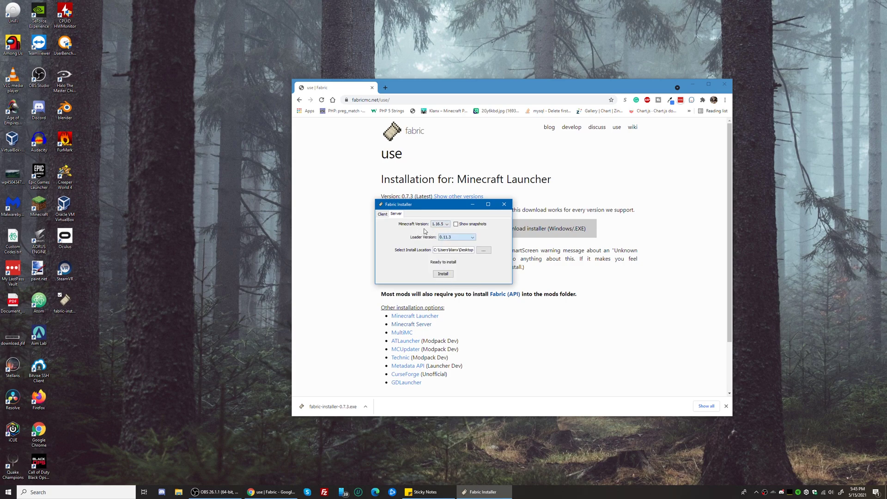
pyautogui.click(440, 225)
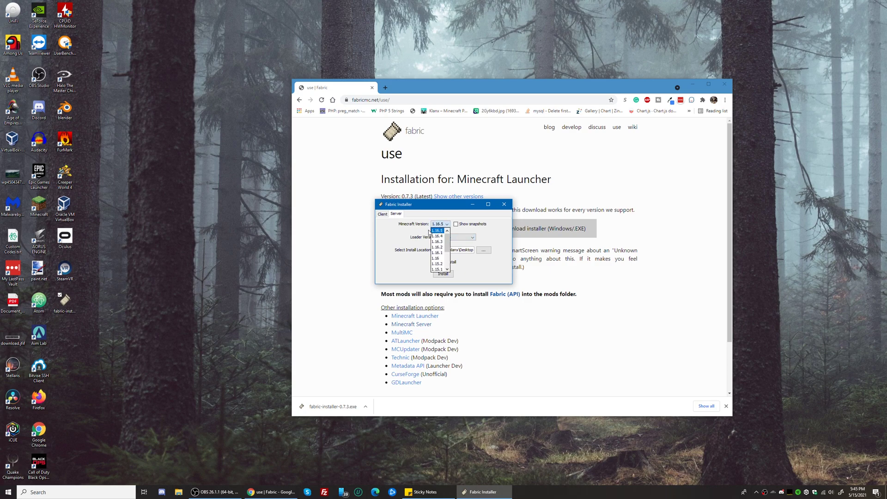
pyautogui.click(429, 232)
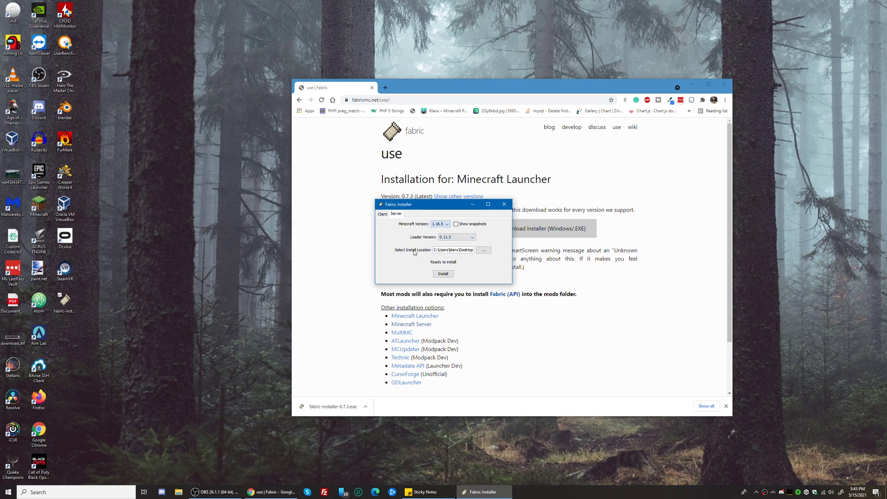
# Set the install location to the Desktop\Server folder.
pyautogui.click(484, 250)
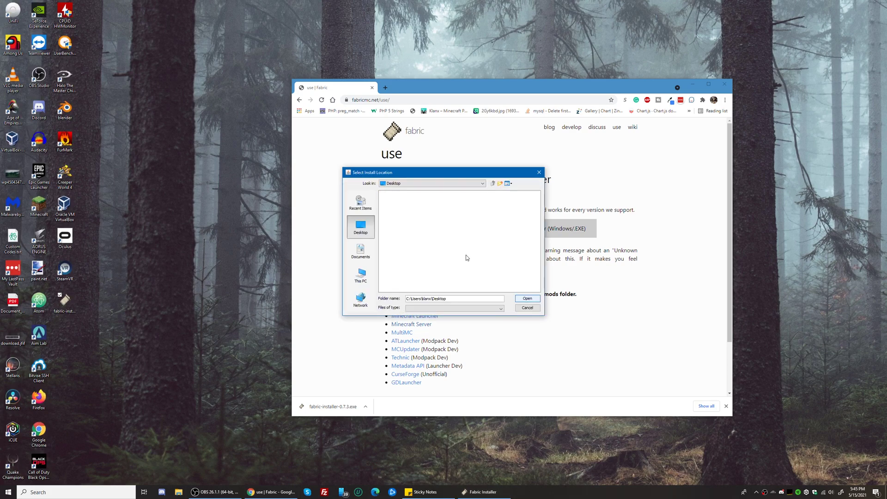
pyautogui.doubleClick(404, 197)
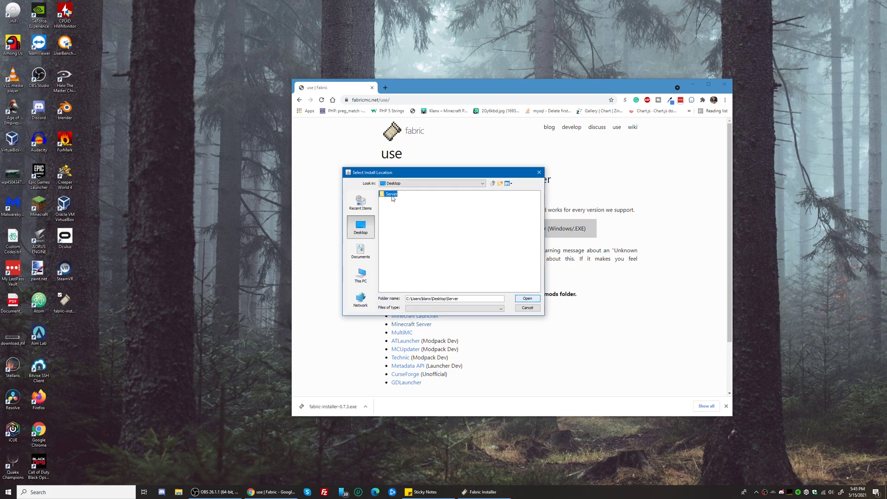
pyautogui.click(527, 298)
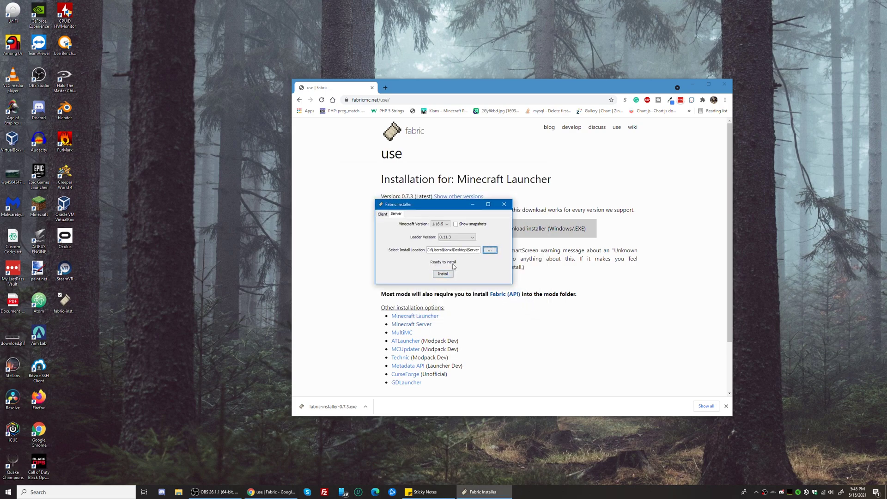
# Install the Fabric 1.16.5 server, download the official server jar, then close the installer.
pyautogui.click(442, 275)
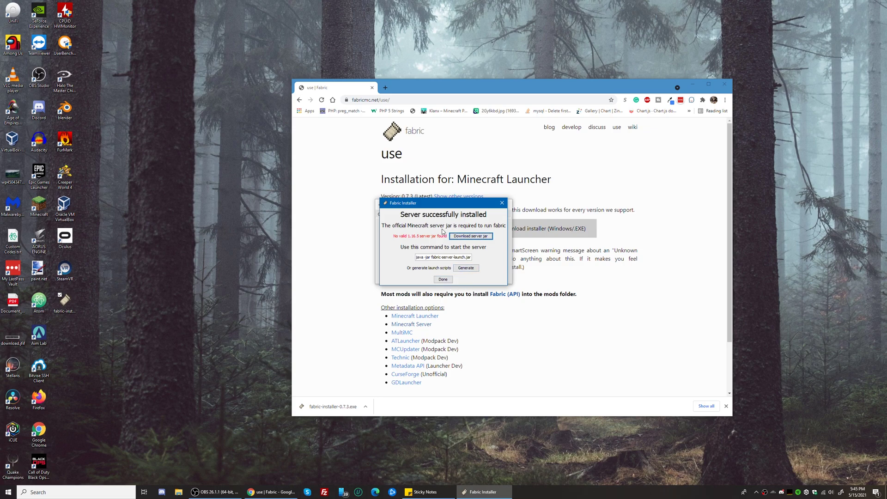
pyautogui.moveTo(429, 205); pyautogui.dragTo(433, 111)
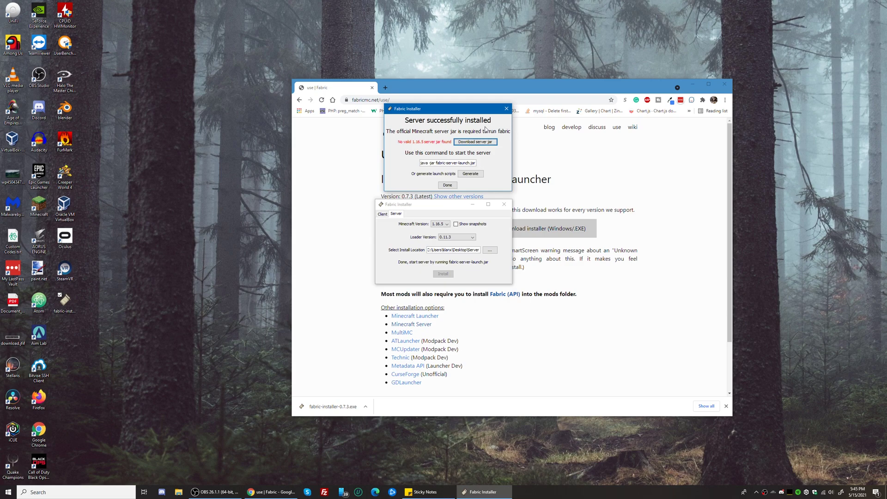
pyautogui.click(476, 142)
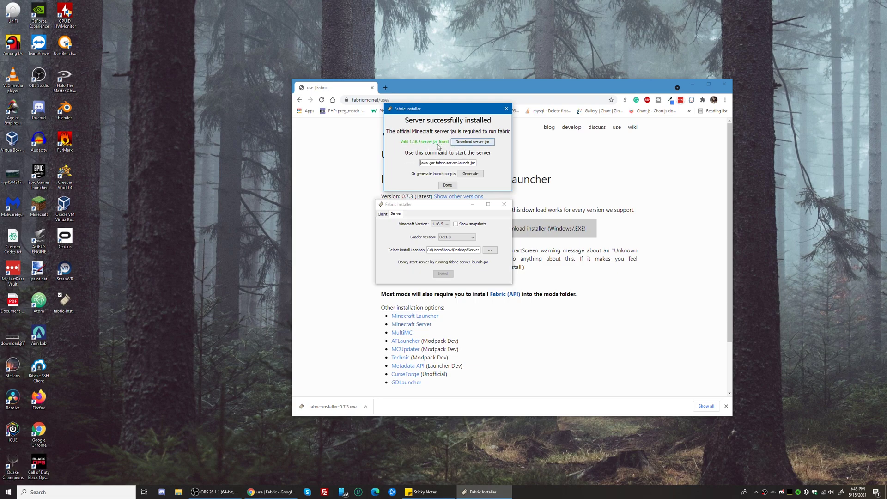
pyautogui.click(447, 185)
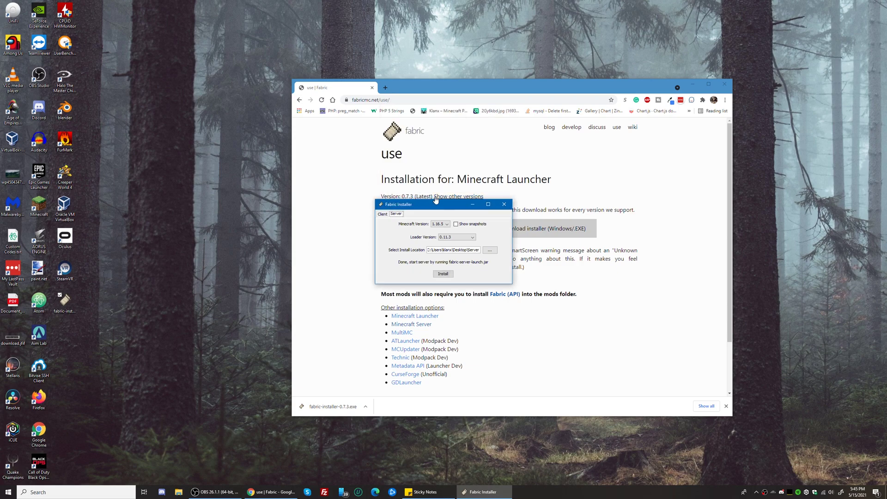
pyautogui.click(504, 204)
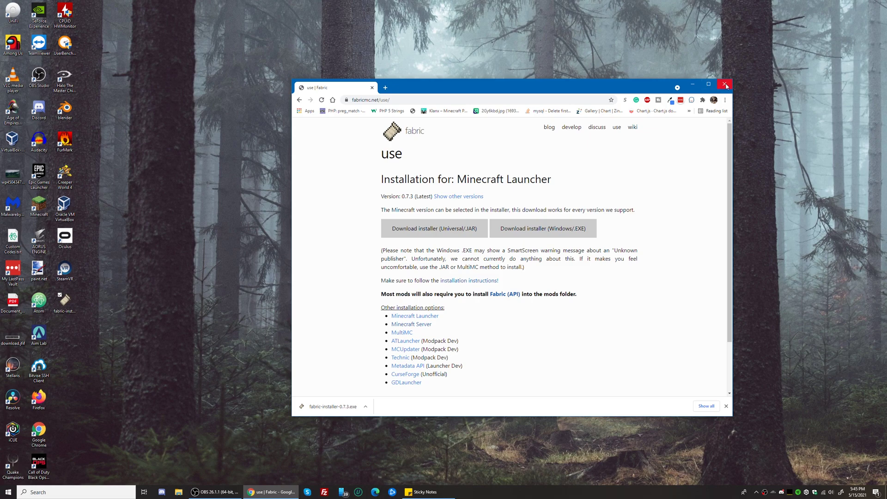
# Close Chrome and open the desktop Server folder in File Explorer.
pyautogui.click(720, 87)
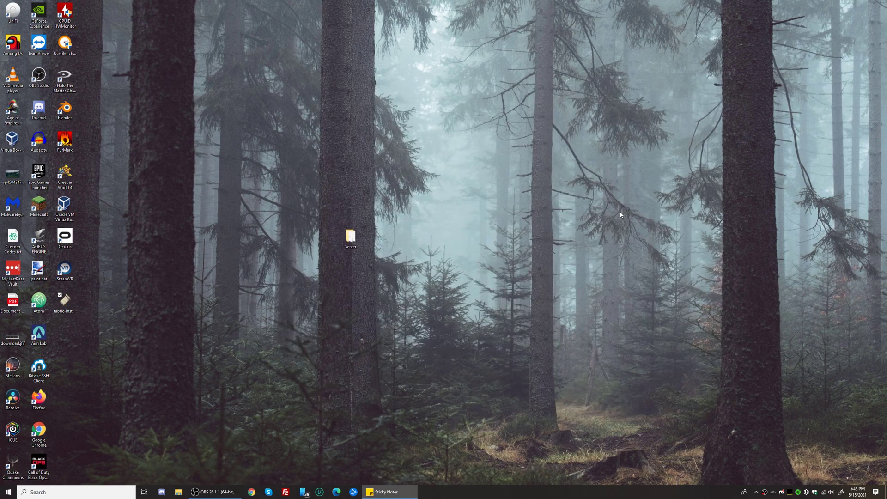
pyautogui.click(610, 250)
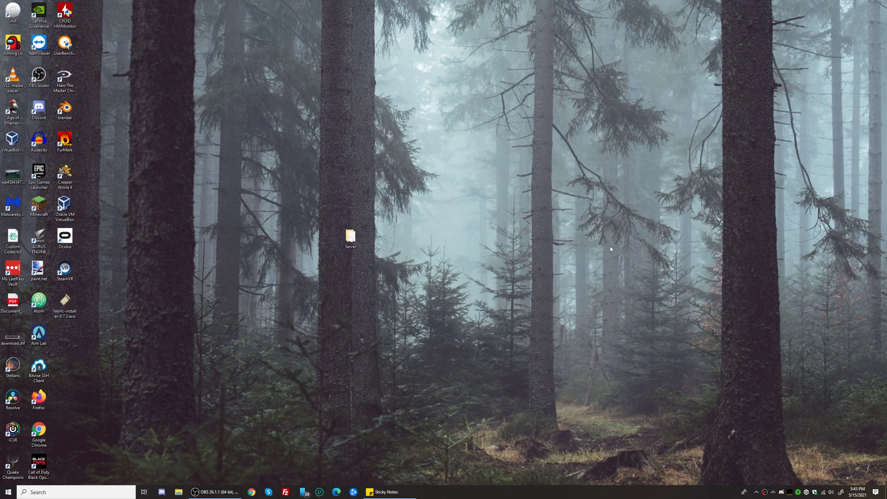
pyautogui.doubleClick(350, 236)
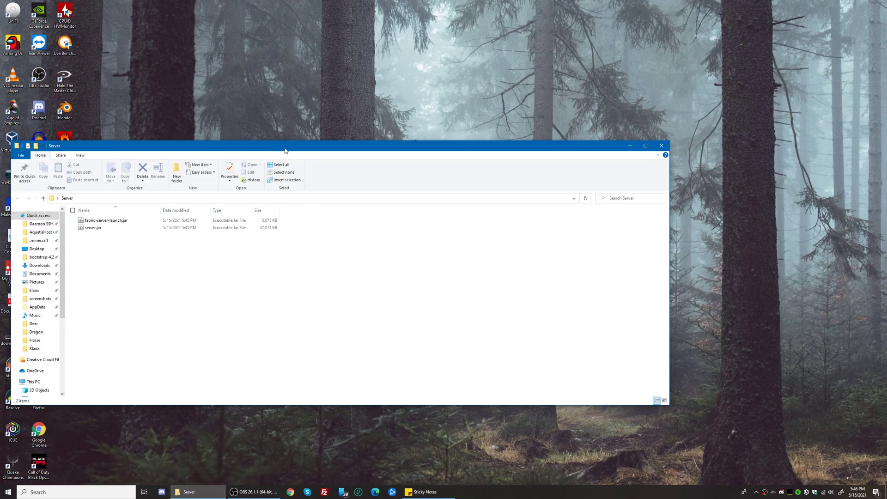
pyautogui.moveTo(285, 150); pyautogui.dragTo(519, 130)
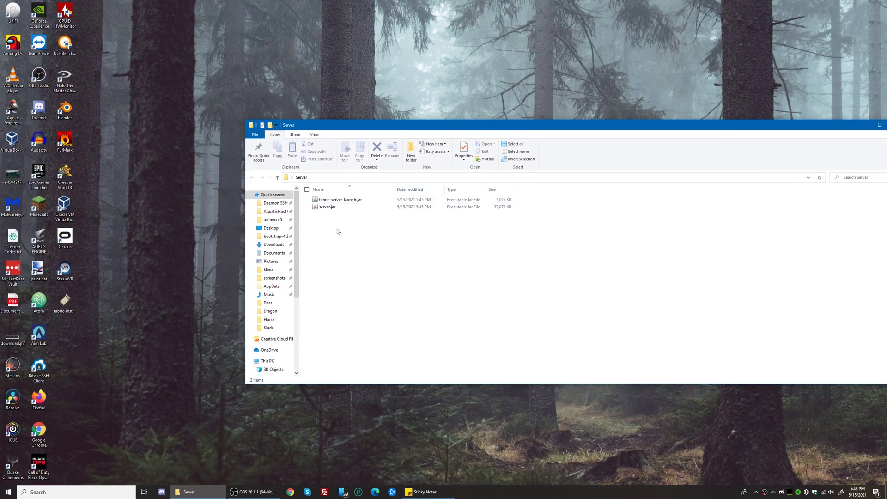
# Check server.jar and fabric-server-launch.jar in the folder, then reposition and narrow the window.
pyautogui.click(326, 208)
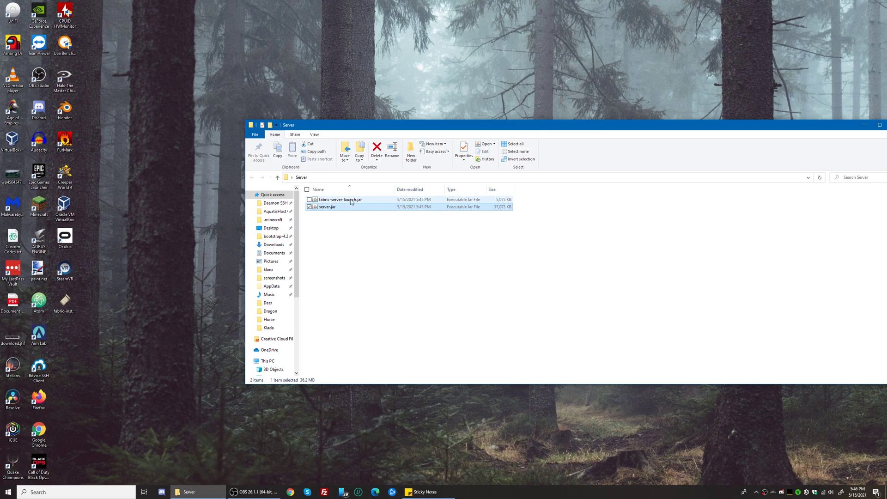
pyautogui.click(350, 238)
pyautogui.click(342, 200)
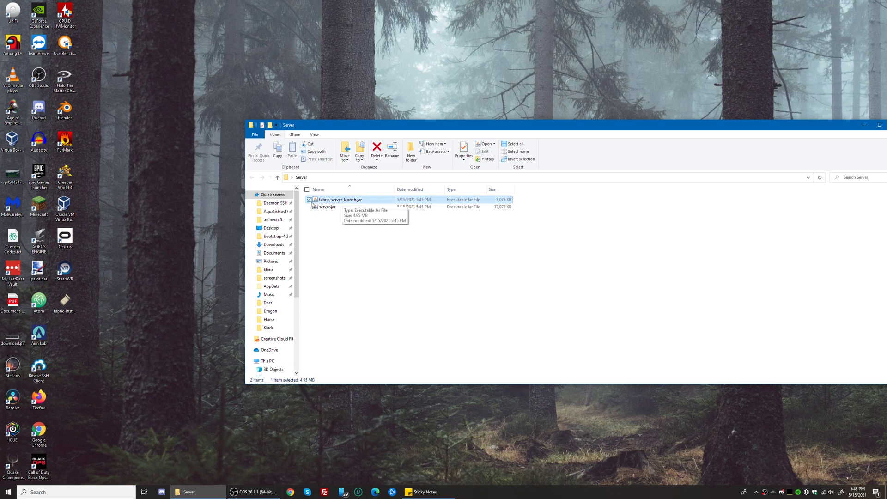
pyautogui.click(390, 231)
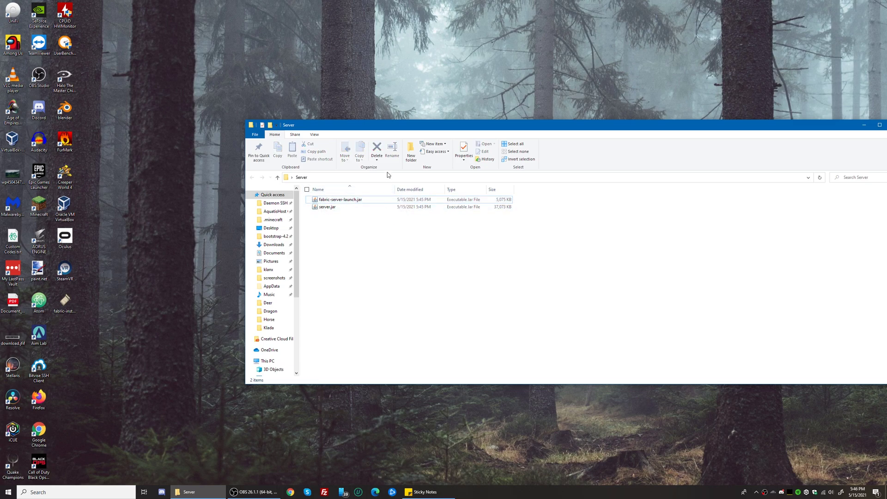
pyautogui.moveTo(382, 129); pyautogui.dragTo(295, 136)
pyautogui.moveTo(817, 256); pyautogui.dragTo(455, 257)
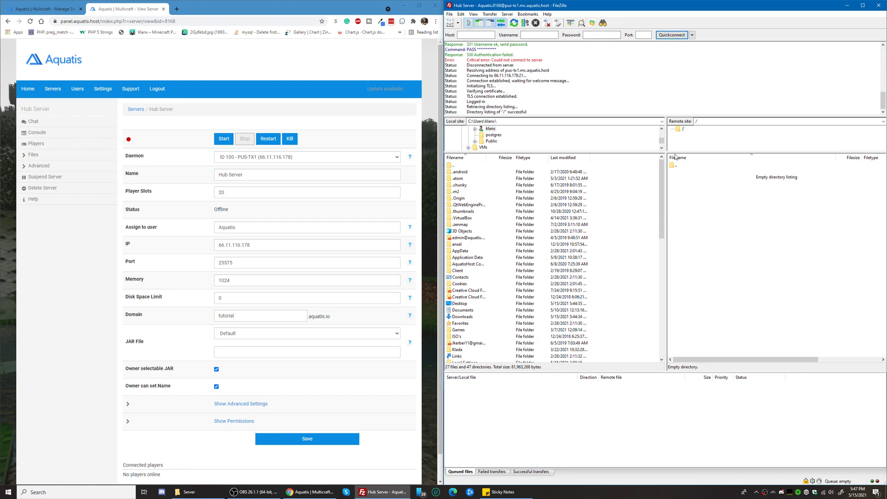
# Refresh FileZilla's remote '/' listing for the Hub Server, which shows no files yet.
pyautogui.rightClick(772, 242)
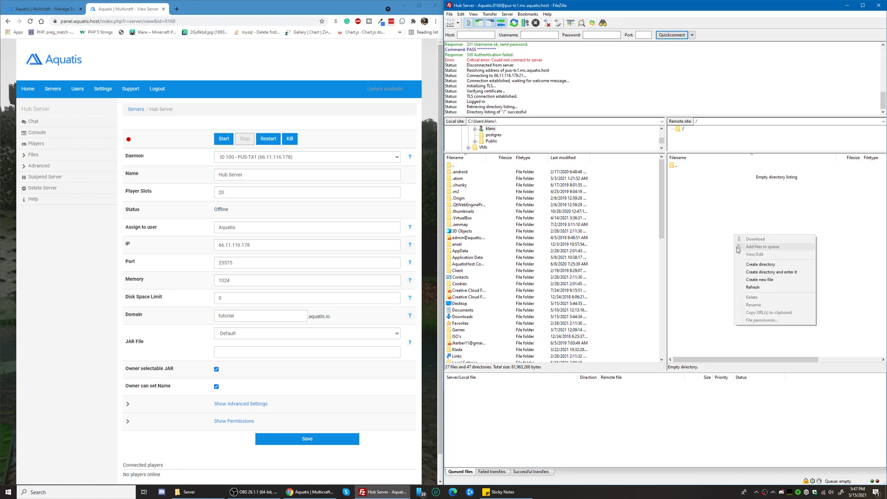
pyautogui.click(756, 286)
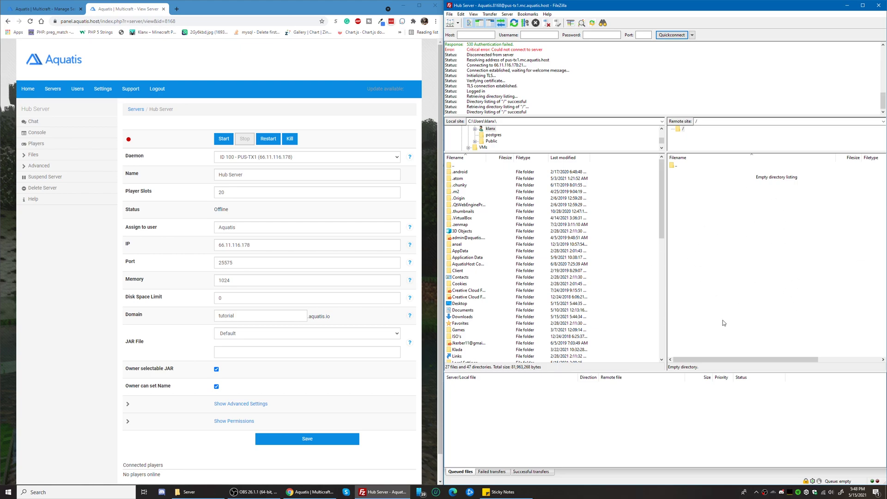
pyautogui.scroll(-1, 277, 205)
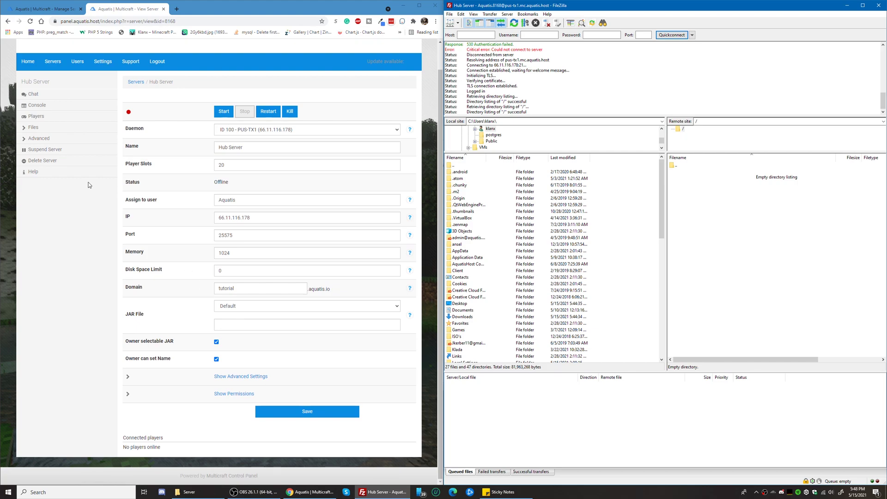
pyautogui.scroll(1, 99, 210)
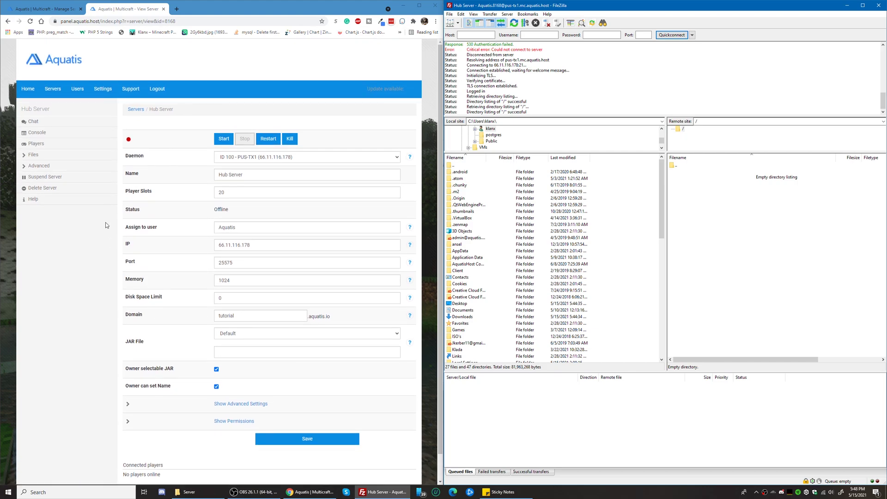
pyautogui.scroll(-1, 173, 292)
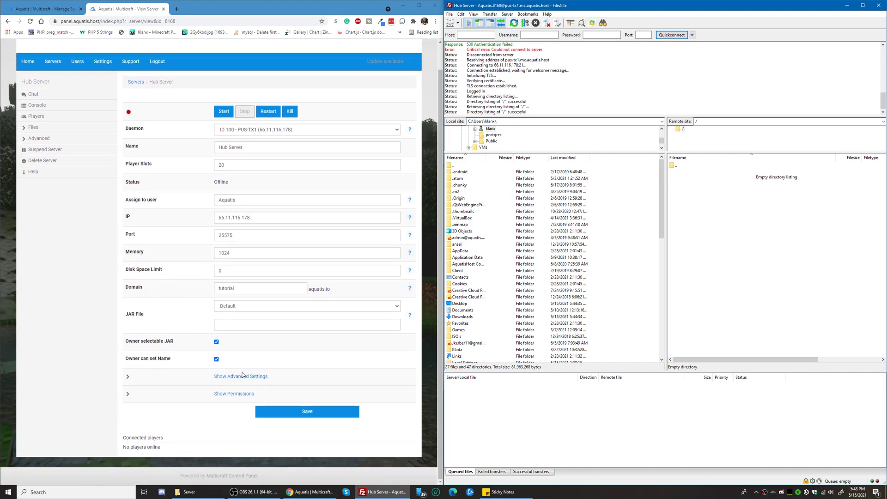
# In Advanced Settings, keep 'Look for JARs in' on 'Server base directory' and save.
pyautogui.click(242, 380)
pyautogui.scroll(-7, 242, 379)
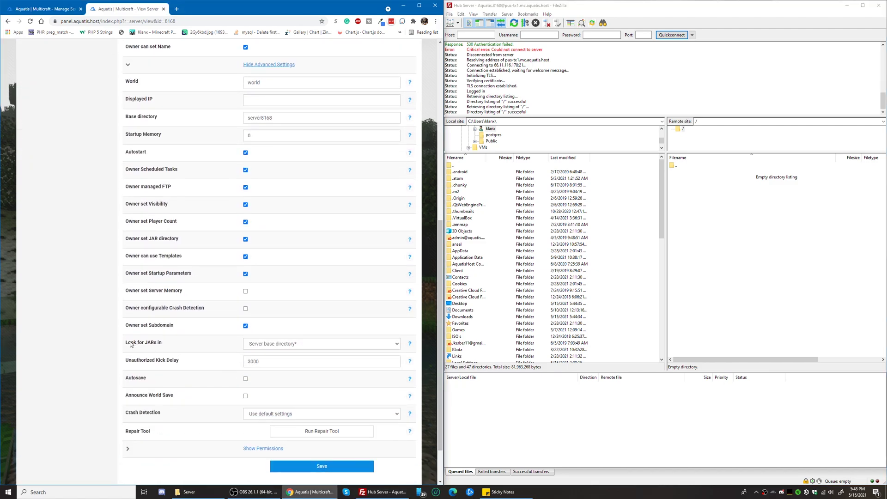
pyautogui.moveTo(128, 344)
pyautogui.mouseDown()
pyautogui.moveTo(161, 345)
pyautogui.moveTo(139, 345)
pyautogui.mouseUp()
pyautogui.click(268, 348)
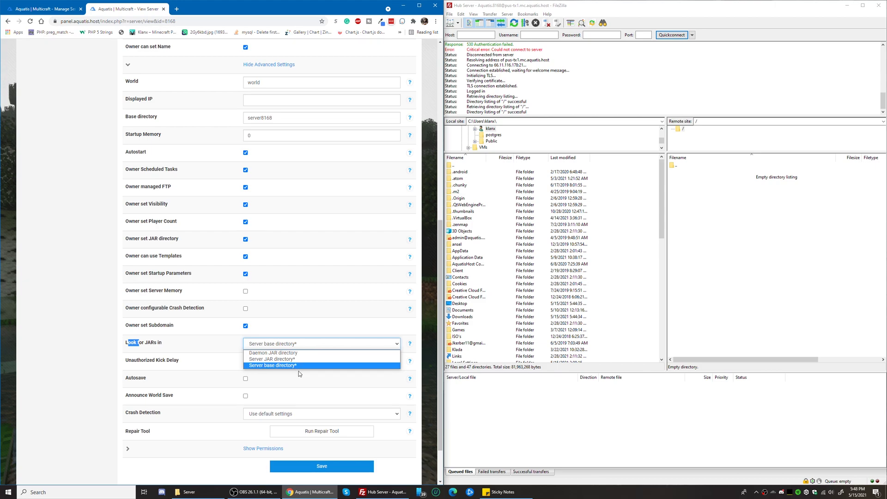
pyautogui.click(312, 366)
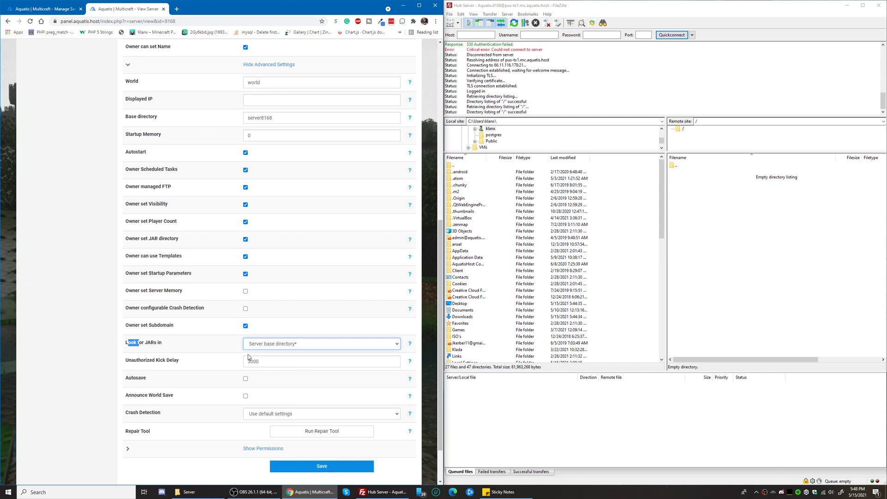
pyautogui.click(285, 348)
pyautogui.click(286, 365)
pyautogui.click(317, 466)
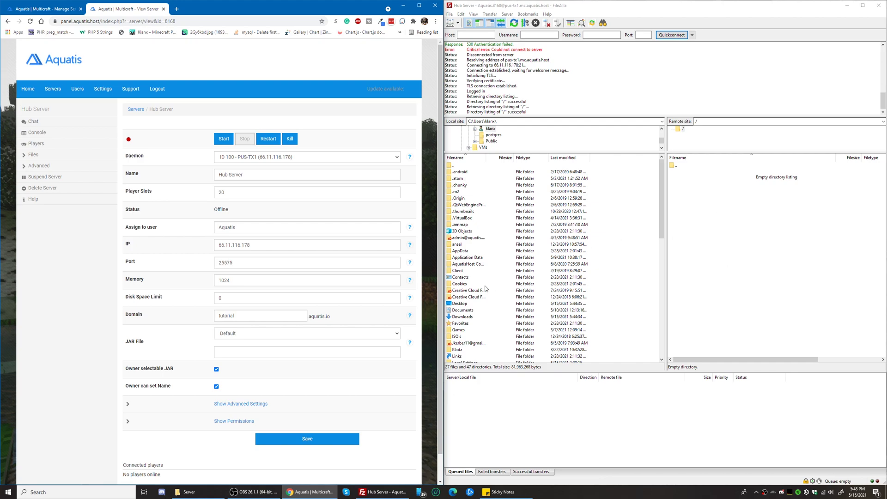
# Upload fabric-server-launch.jar and server.jar from Desktop\Server to the remote '/' folder.
pyautogui.doubleClick(459, 303)
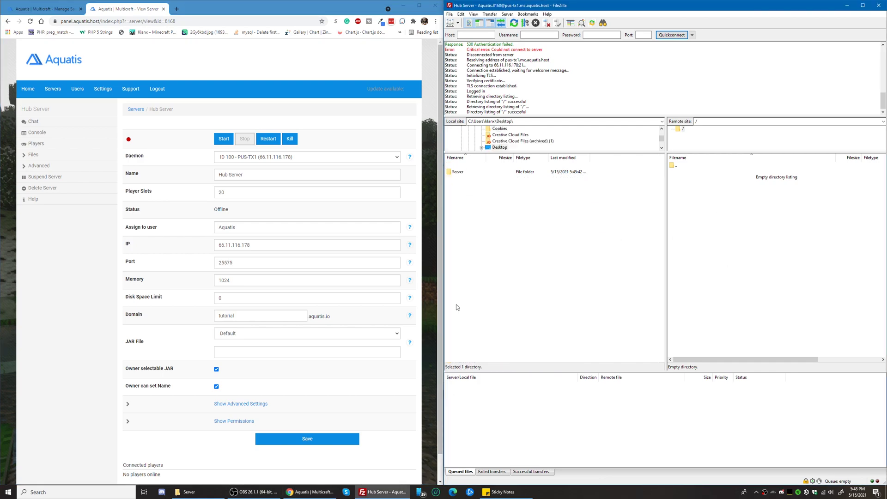
pyautogui.doubleClick(459, 172)
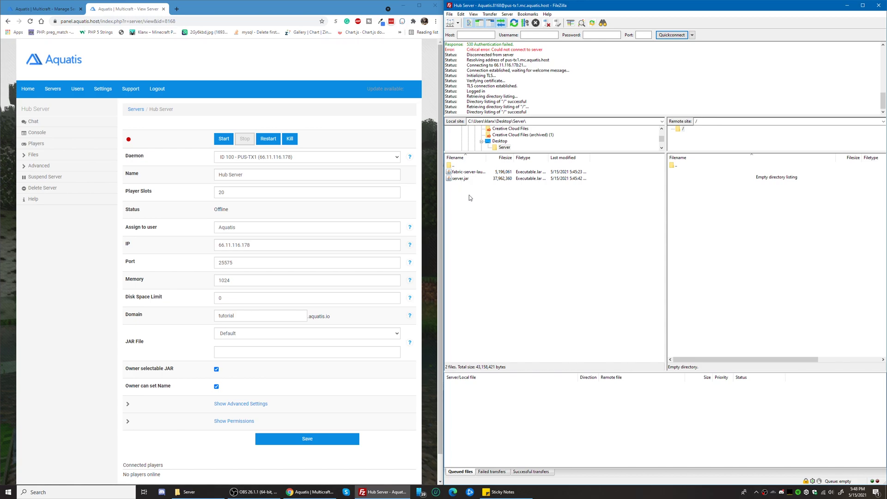
pyautogui.moveTo(479, 221); pyautogui.dragTo(771, 211)
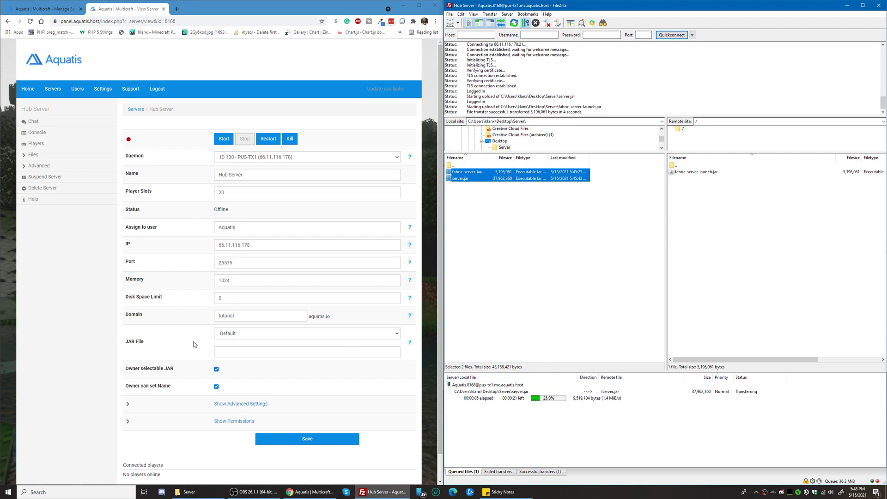
# Copy the launcher's file name from FileZilla, enter fabric-server-launch.jar as JAR File, and save.
pyautogui.rightClick(687, 174)
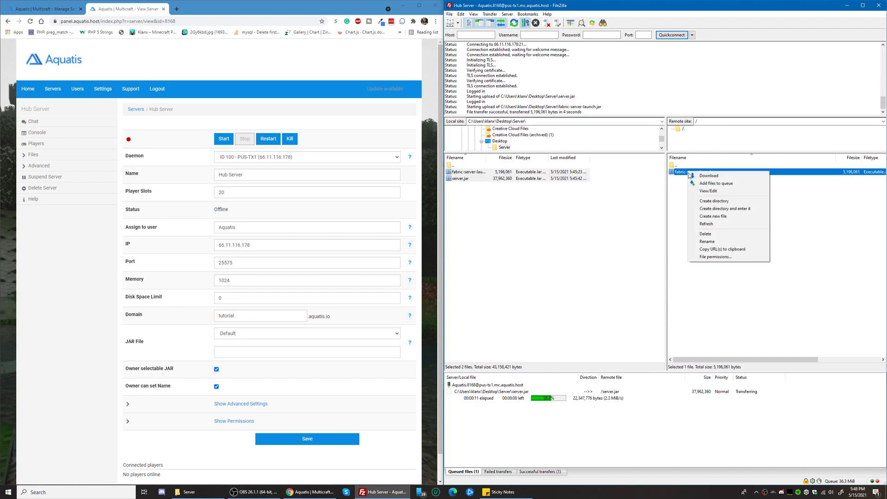
pyautogui.click(710, 235)
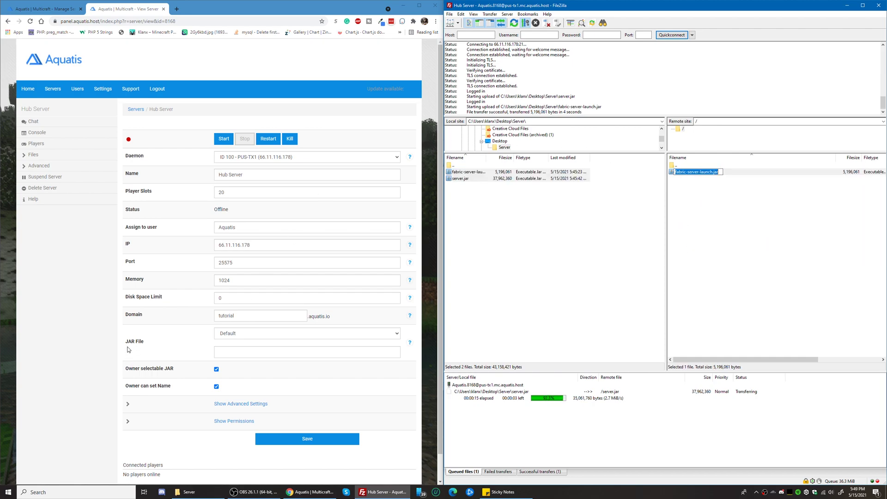
pyautogui.click(254, 352)
pyautogui.click(254, 366)
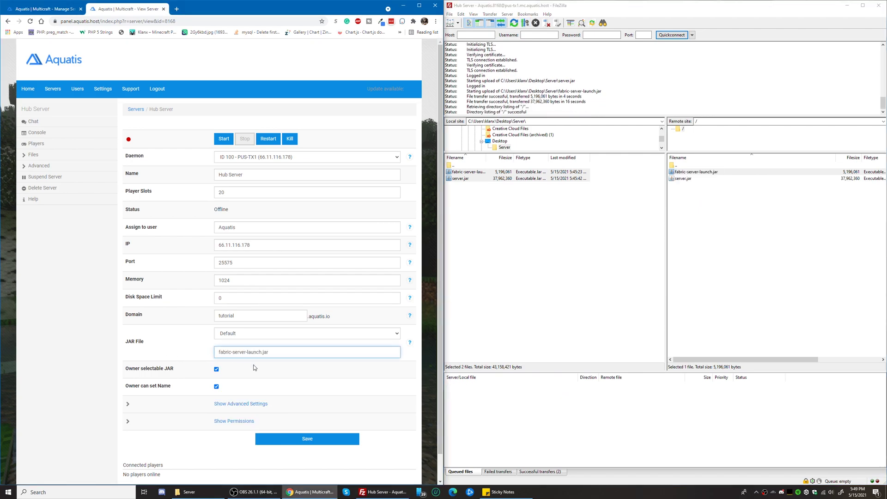
pyautogui.click(305, 438)
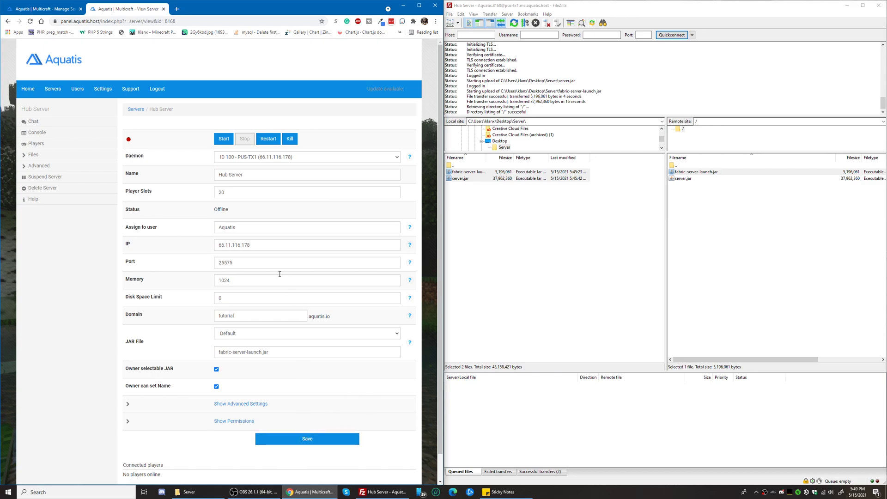
# Start the Hub Server and watch the console log until it reports Done.
pyautogui.click(224, 140)
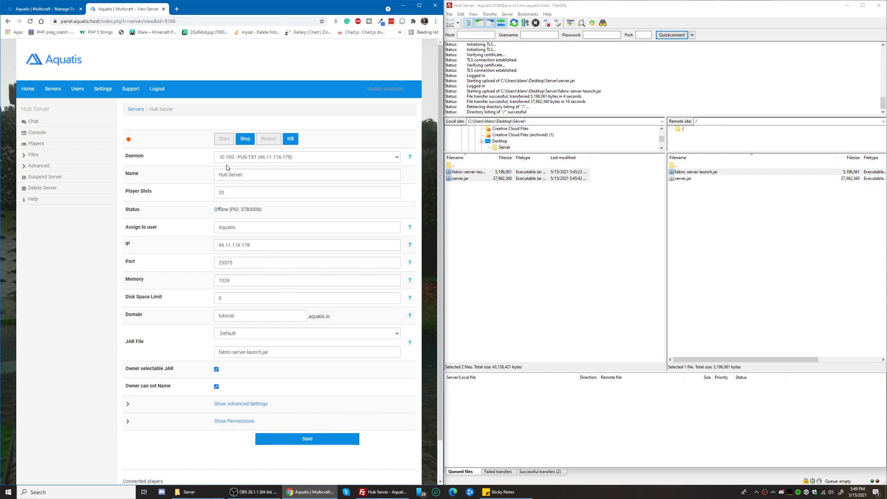
pyautogui.click(64, 133)
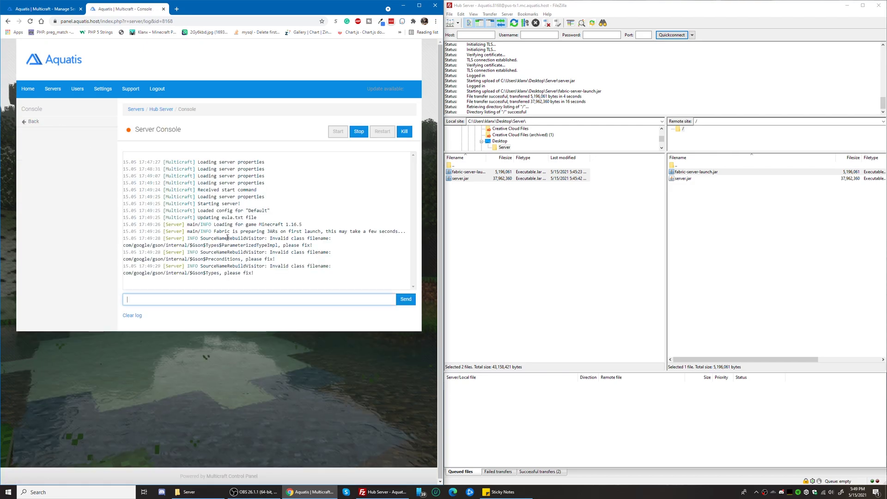
pyautogui.moveTo(227, 232); pyautogui.dragTo(374, 234)
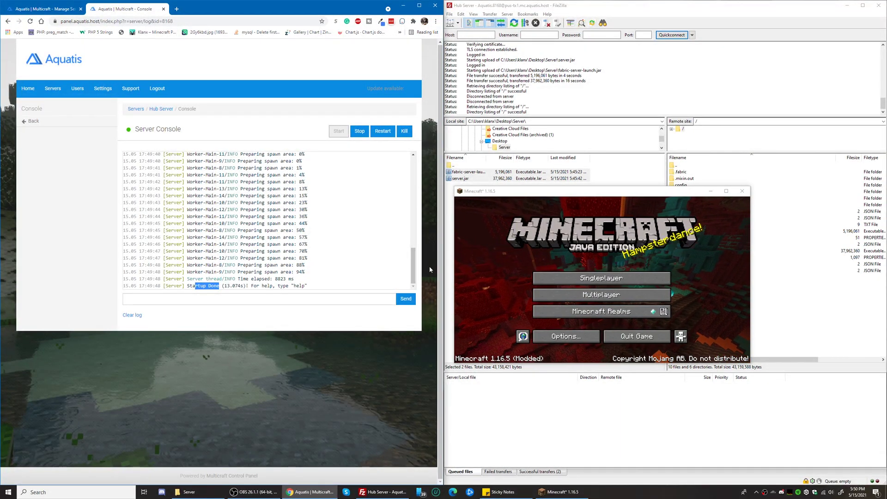
# Add a multiplayer server entry with address 66.11.116.178:25575, copied from the Hub Server overview.
pyautogui.click(88, 123)
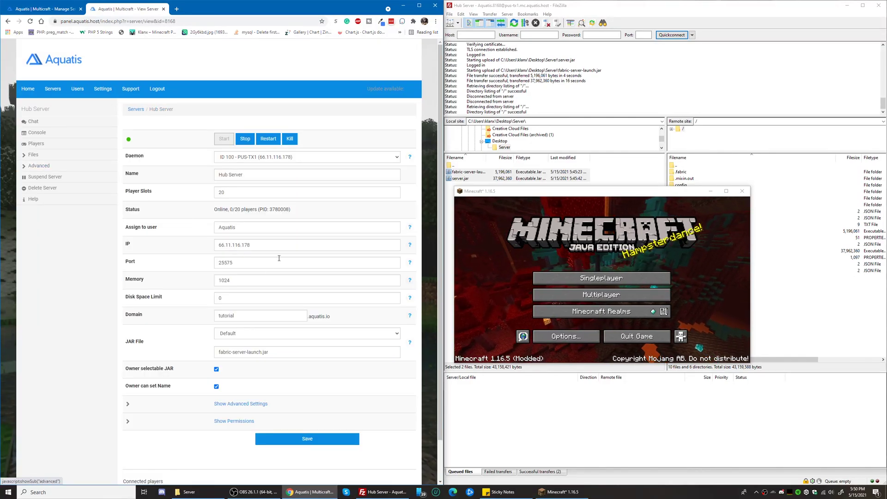
pyautogui.moveTo(277, 244); pyautogui.dragTo(195, 231)
pyautogui.hotkey('ctrl', 'c')
pyautogui.click(626, 296)
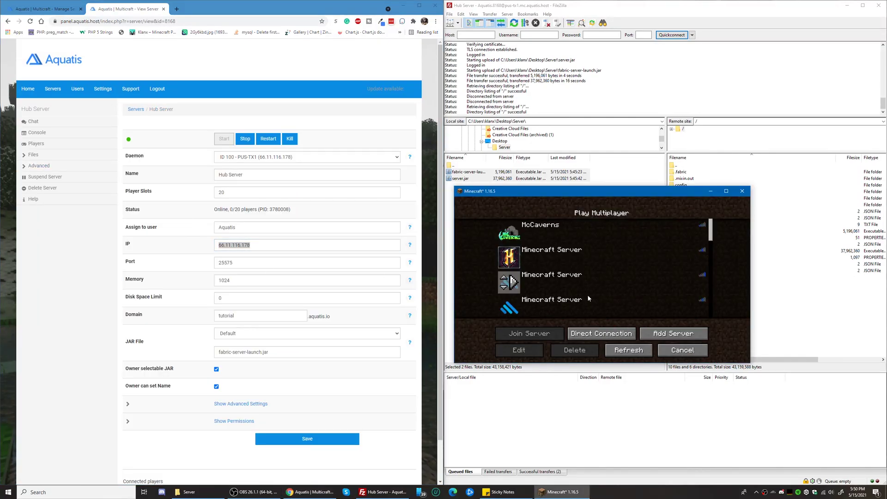
pyautogui.click(670, 333)
pyautogui.click(564, 278)
pyautogui.hotkey('ctrl', 'v')
pyautogui.moveTo(252, 268); pyautogui.dragTo(161, 260)
pyautogui.hotkey('ctrl', 'c')
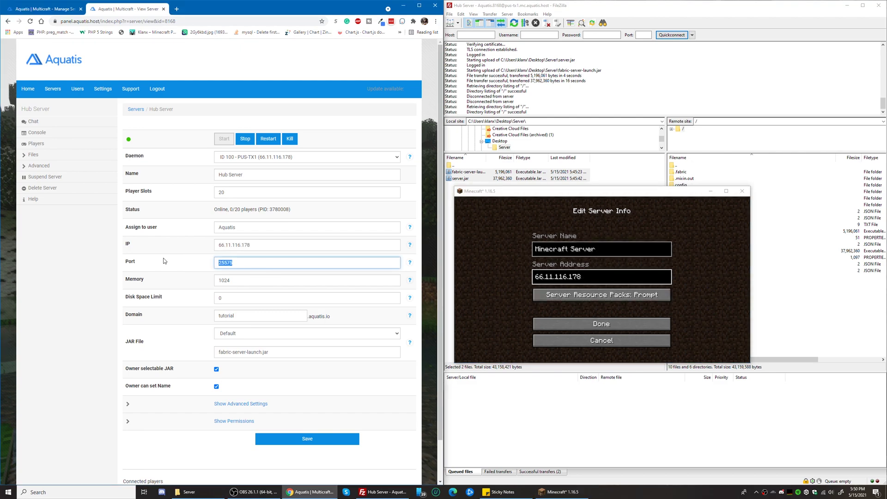
pyautogui.click(601, 282)
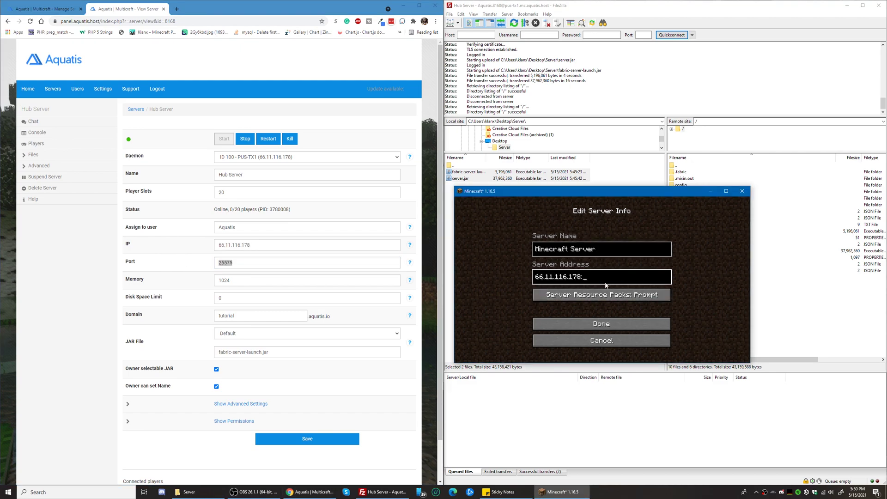
pyautogui.write(':')
pyautogui.hotkey('ctrl', 'v')
pyautogui.click(602, 324)
# Select the newly added Hub Server in the multiplayer list and join it.
pyautogui.scroll(-1, 712, 242)
pyautogui.scroll(-3, 711, 242)
pyautogui.click(554, 279)
pyautogui.click(520, 335)
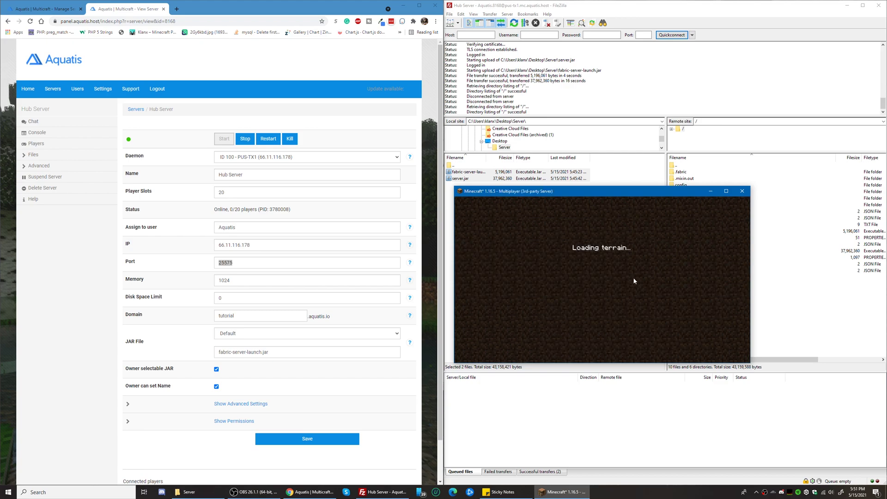
# Confirm the panel shows one player online, then disconnect and minimize Minecraft.
pyautogui.press('Escape')
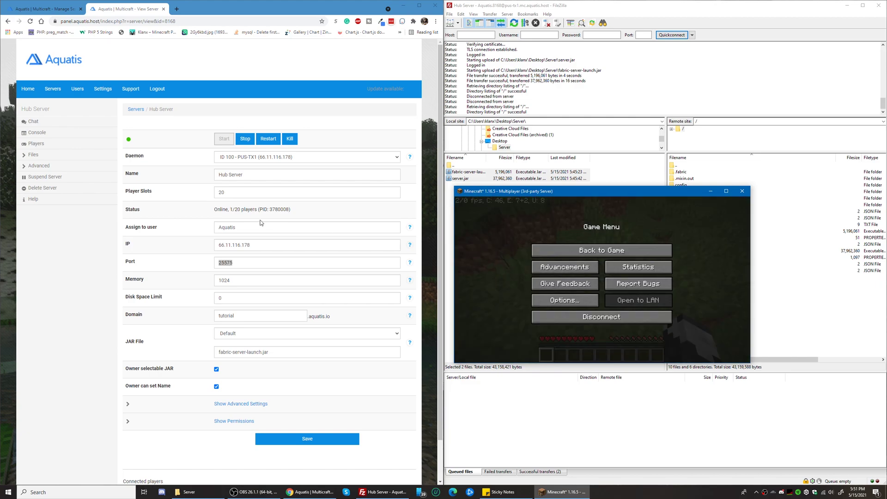
pyautogui.click(240, 216)
pyautogui.moveTo(215, 209); pyautogui.dragTo(247, 207)
pyautogui.click(339, 237)
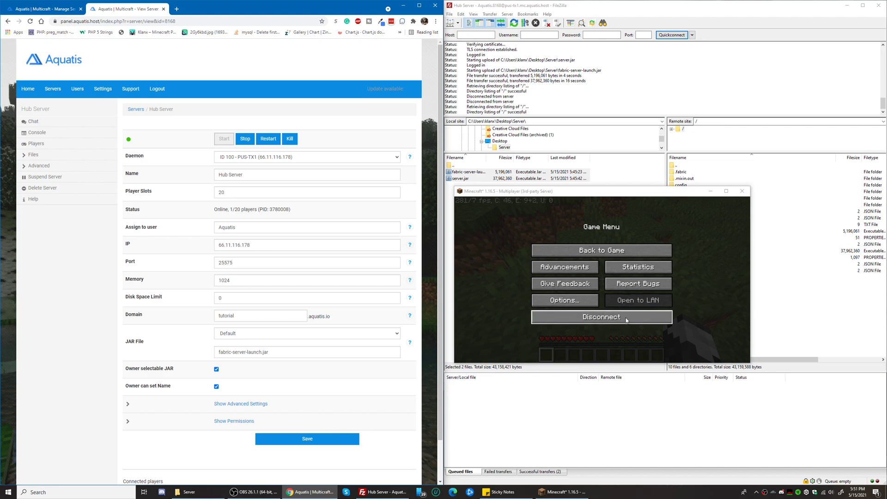
pyautogui.click(582, 323)
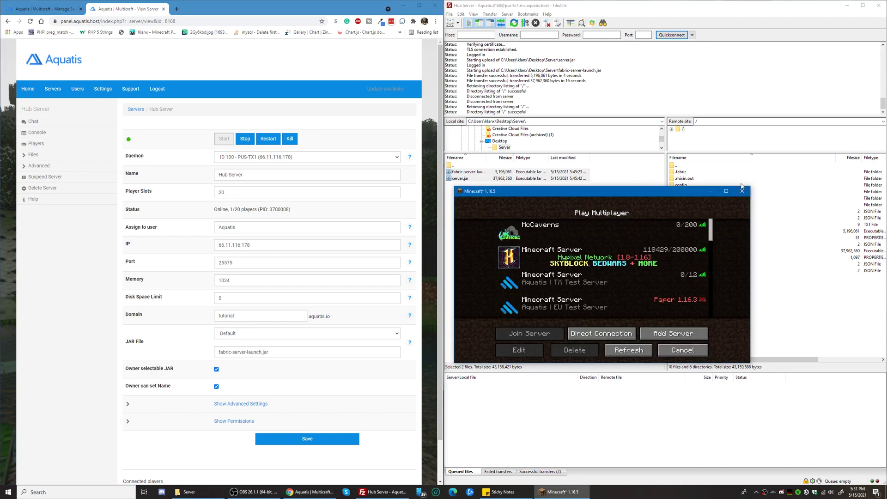
pyautogui.click(711, 191)
# Bring FileZilla forward and select the generated mods folder in the server's remote root.
pyautogui.click(747, 309)
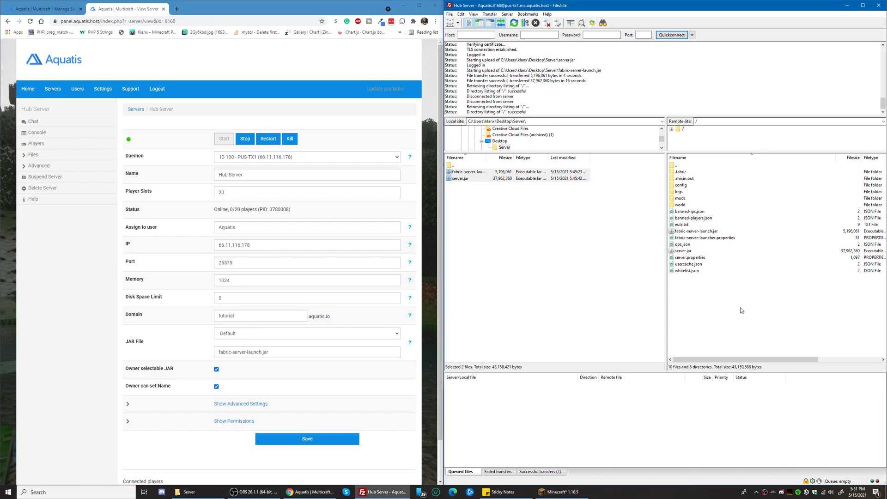
pyautogui.click(680, 199)
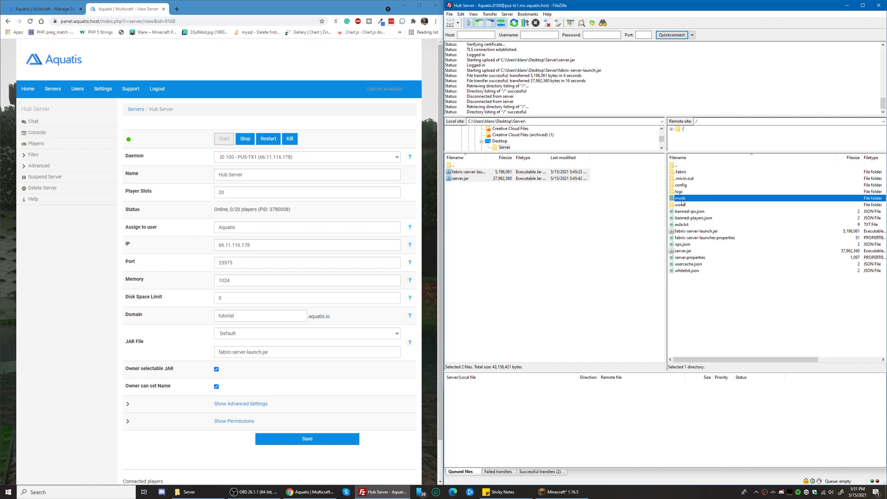